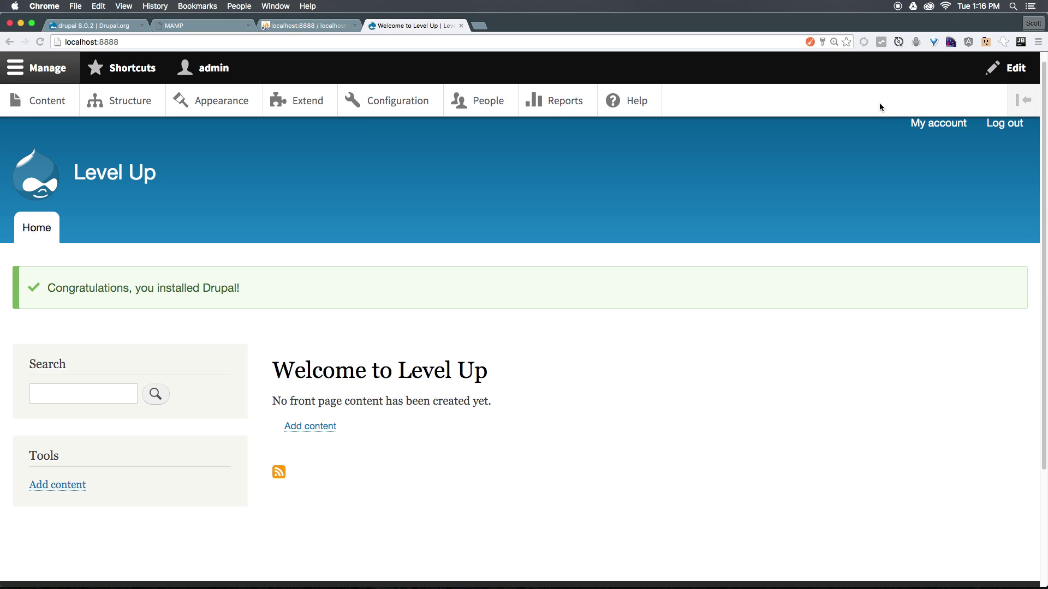
Switch the admin menu to a vertical sidebar listing Content, Structure, Appearance, Extend and more.
click(1023, 103)
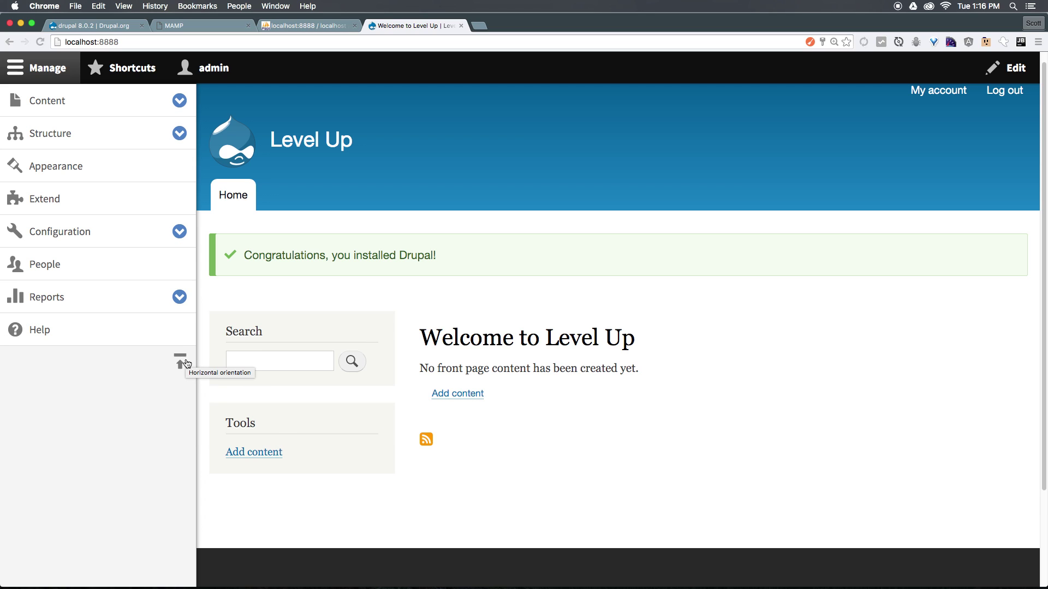
Hide the sidebar, preview the Shortcuts and admin account trays, then reopen the Manage menu.
click(34, 67)
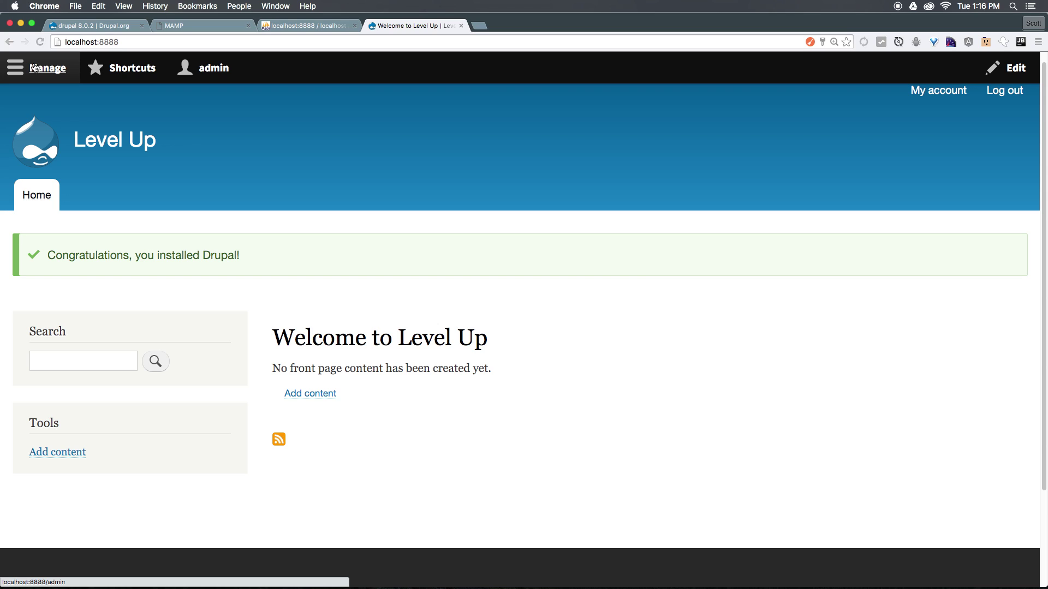
click(151, 69)
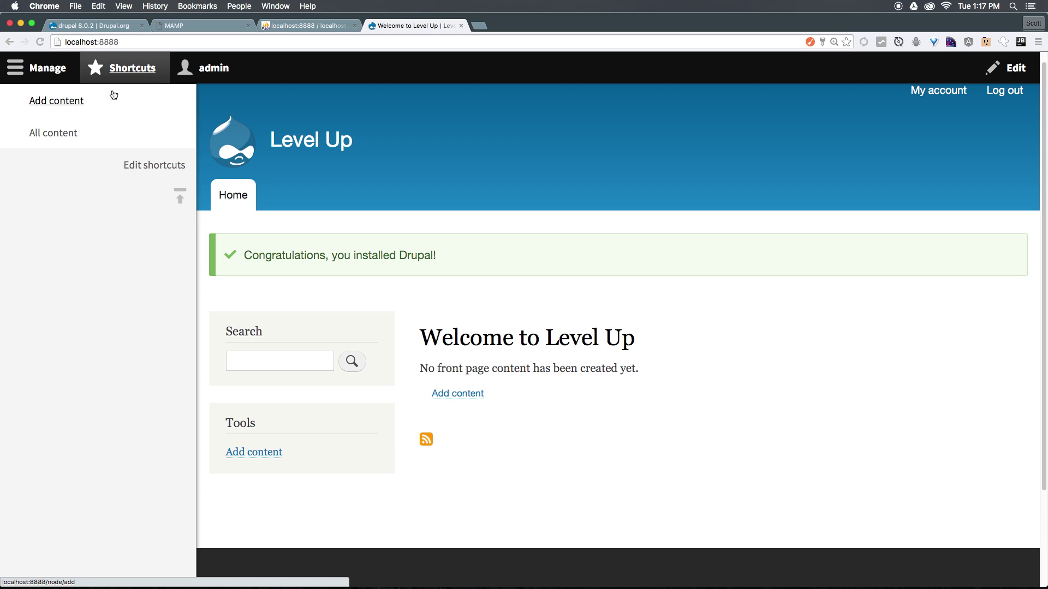
click(215, 71)
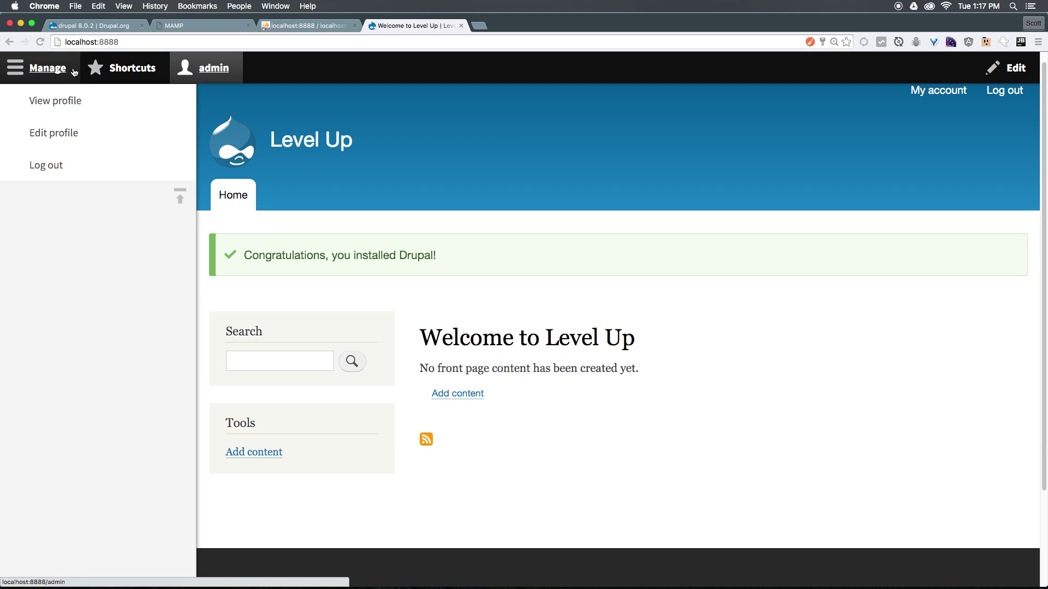
click(47, 68)
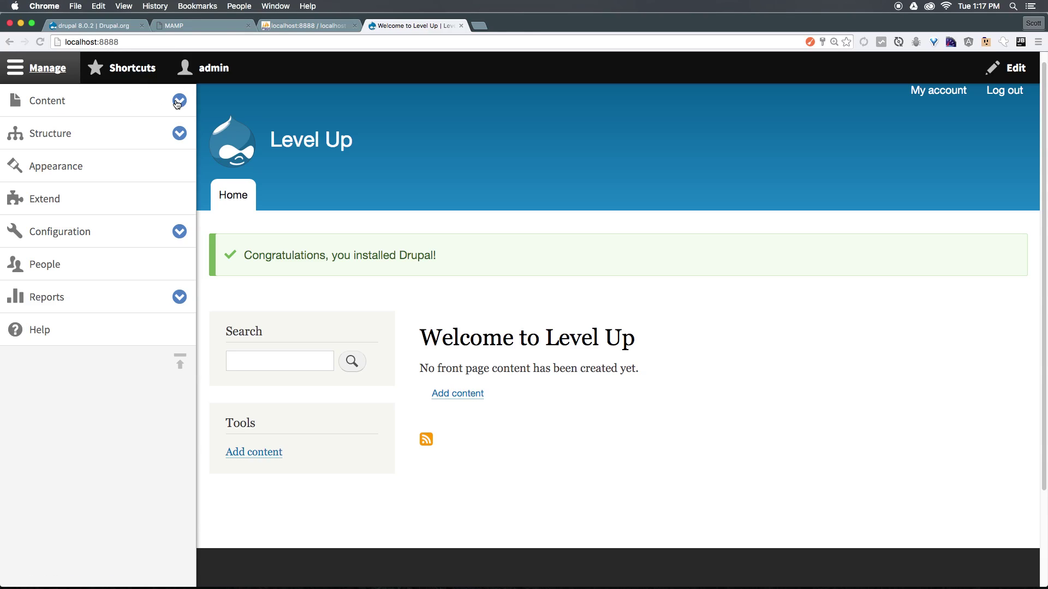
click(179, 102)
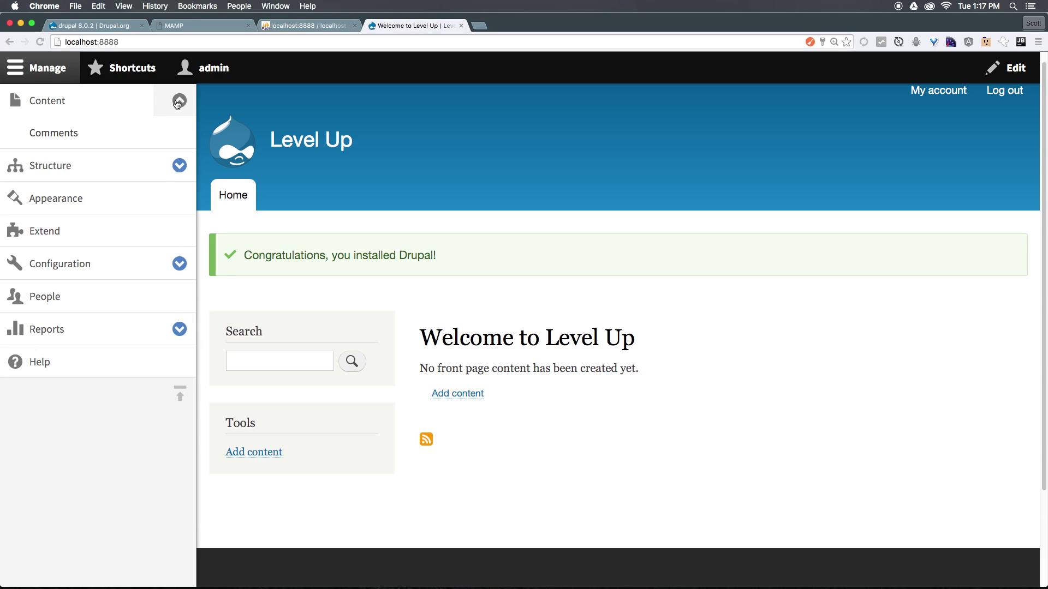
click(170, 166)
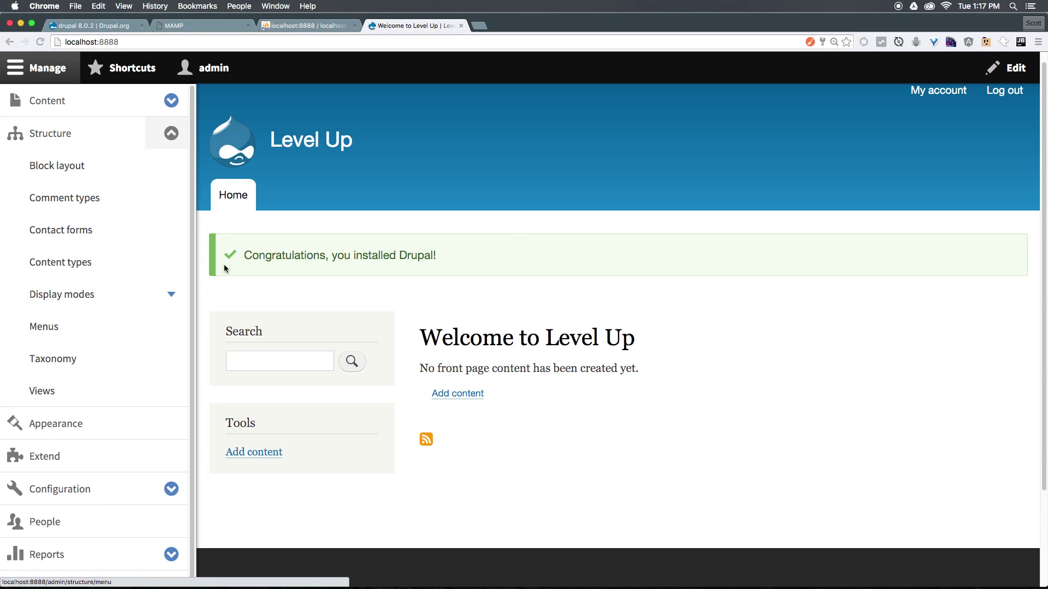
click(160, 301)
click(160, 302)
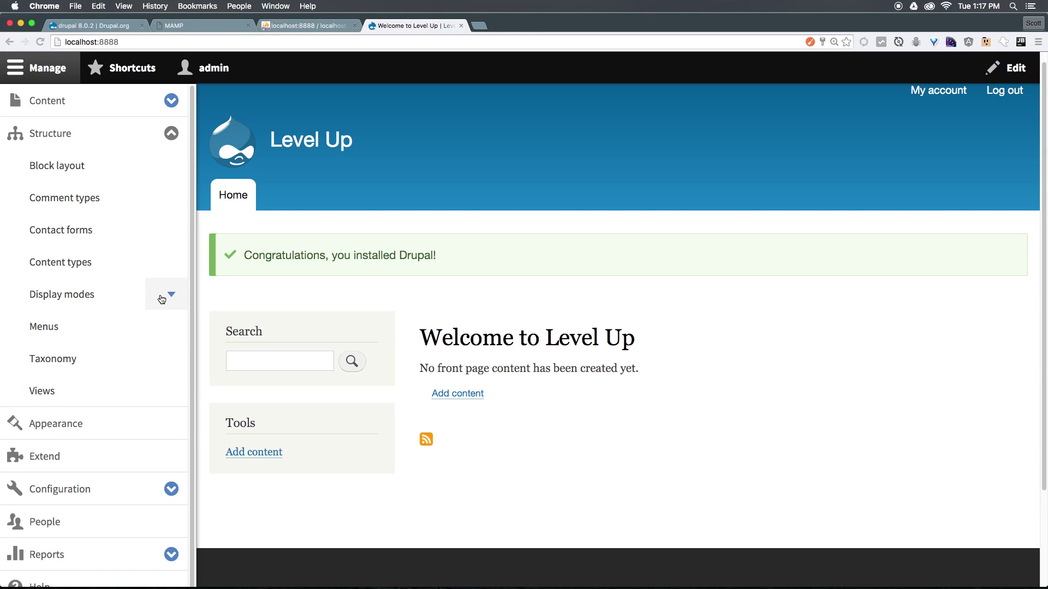
click(162, 131)
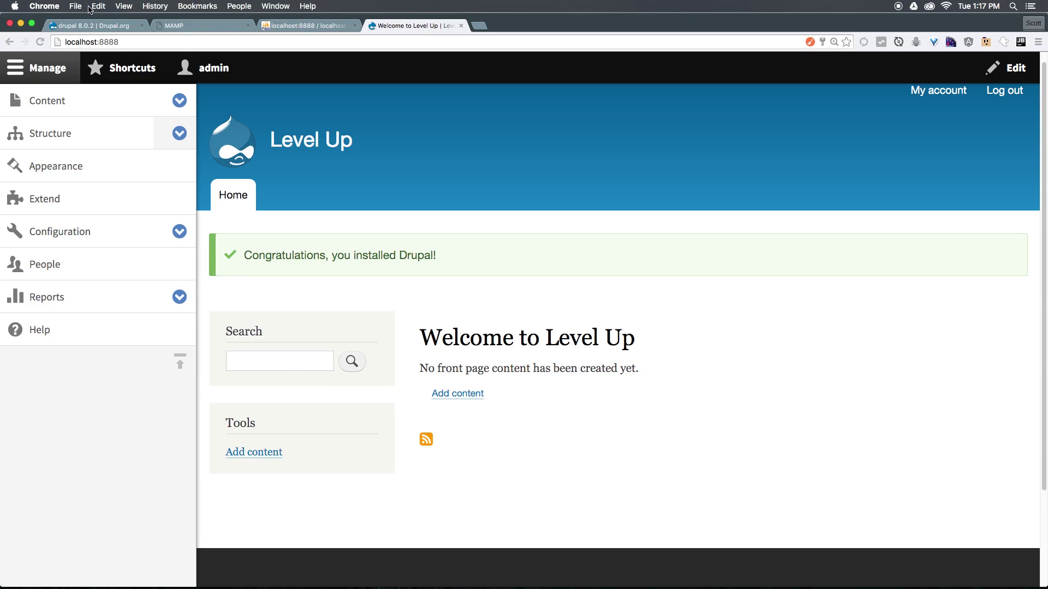
Go to the Content page, expand Structure, and toggle its Display modes submenu open and closed.
click(135, 107)
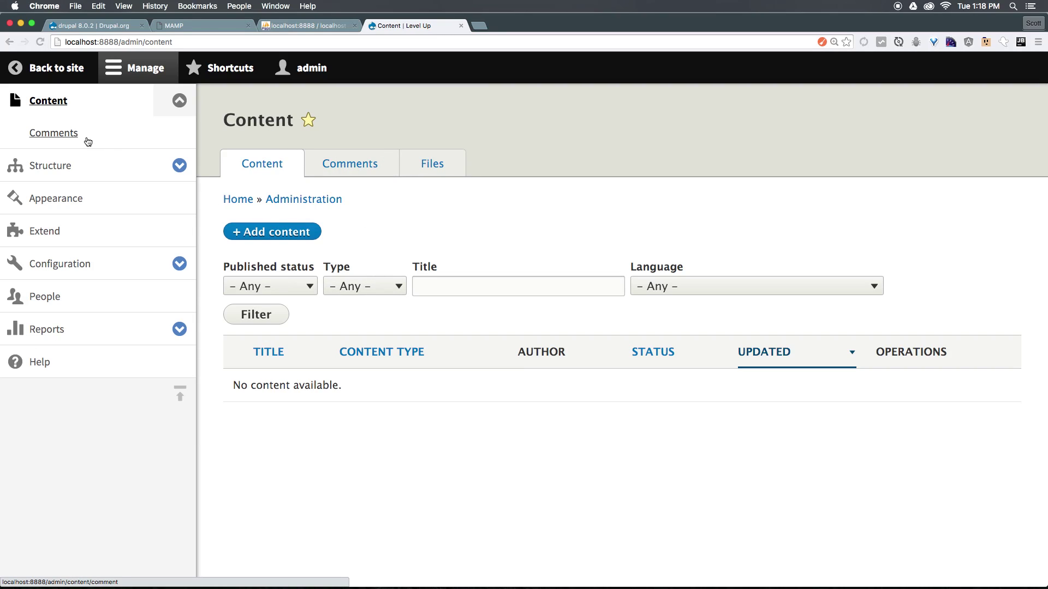
click(180, 166)
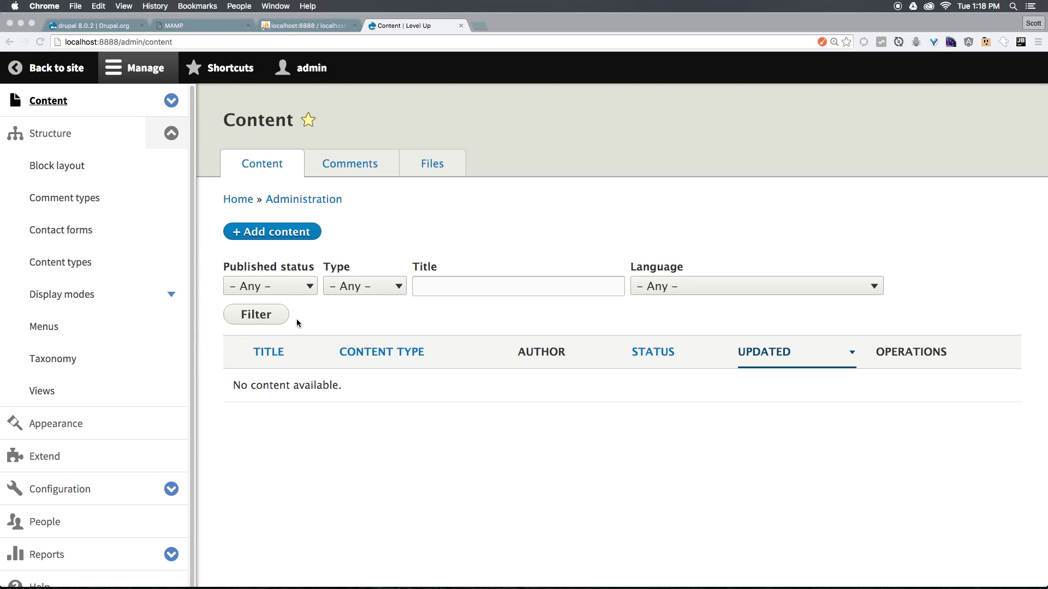
click(172, 296)
click(172, 297)
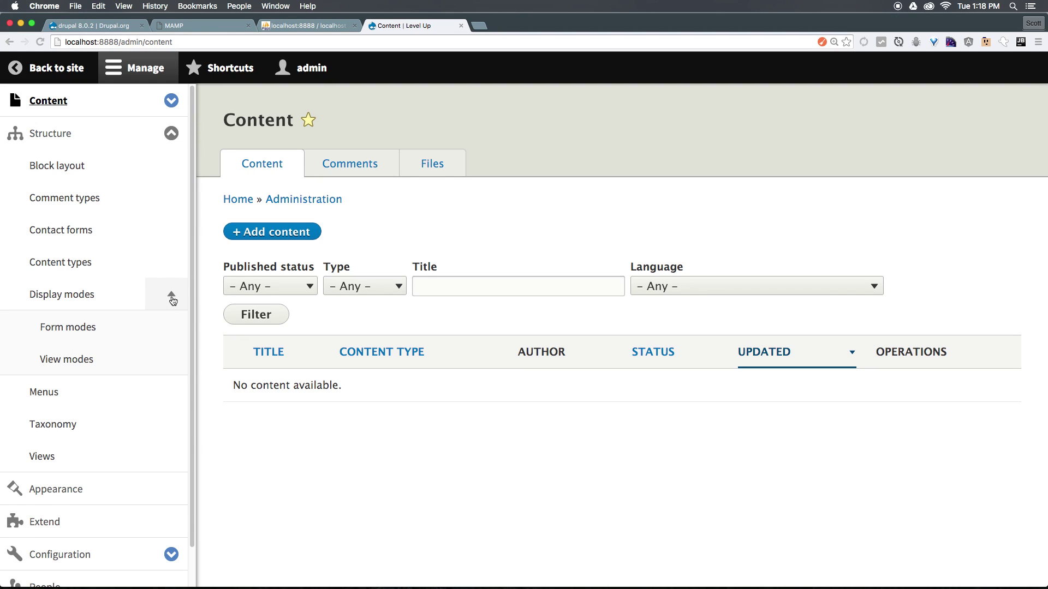
click(172, 298)
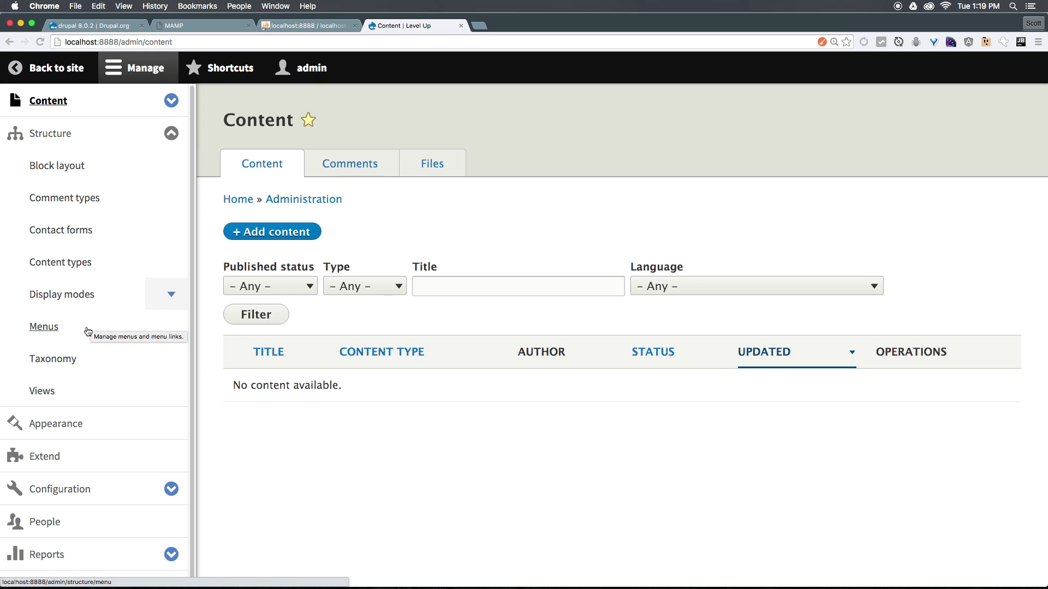
View the Structure > Menus list, collapse Structure, then show Appearance with the Bartik and Seven themes.
click(67, 329)
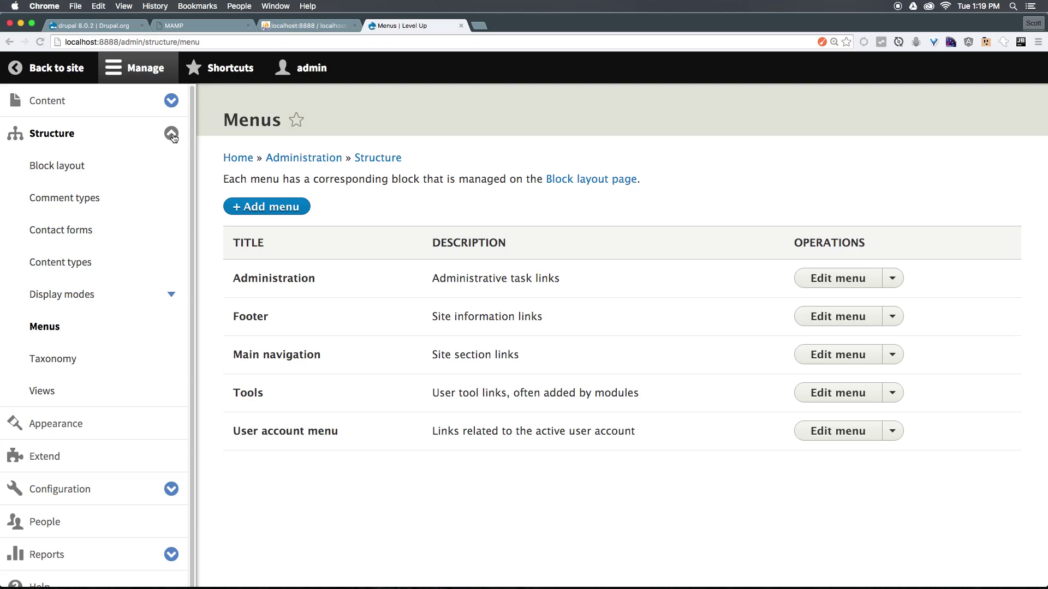
click(172, 139)
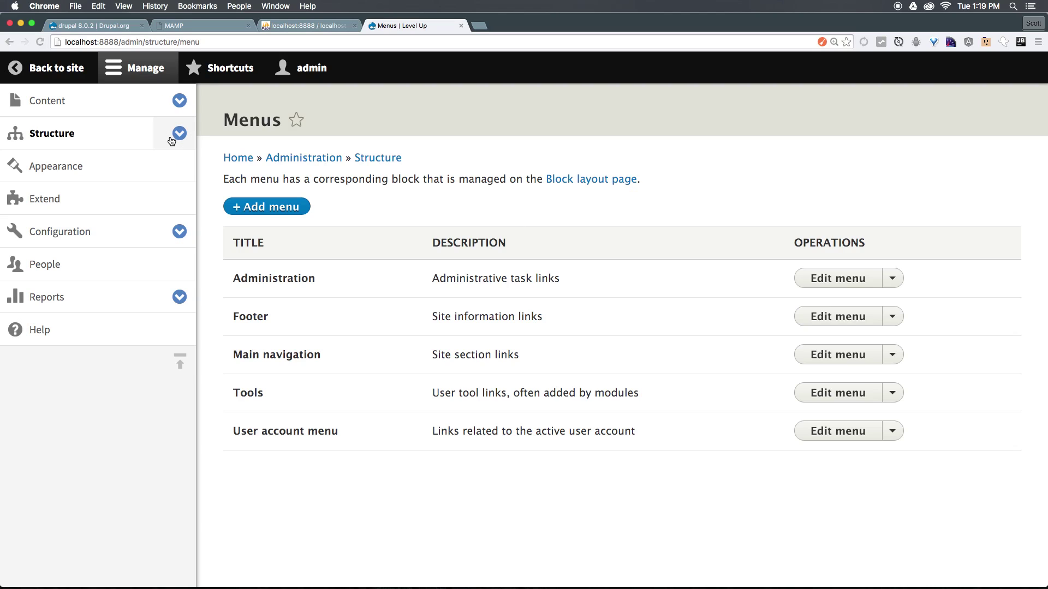
click(166, 180)
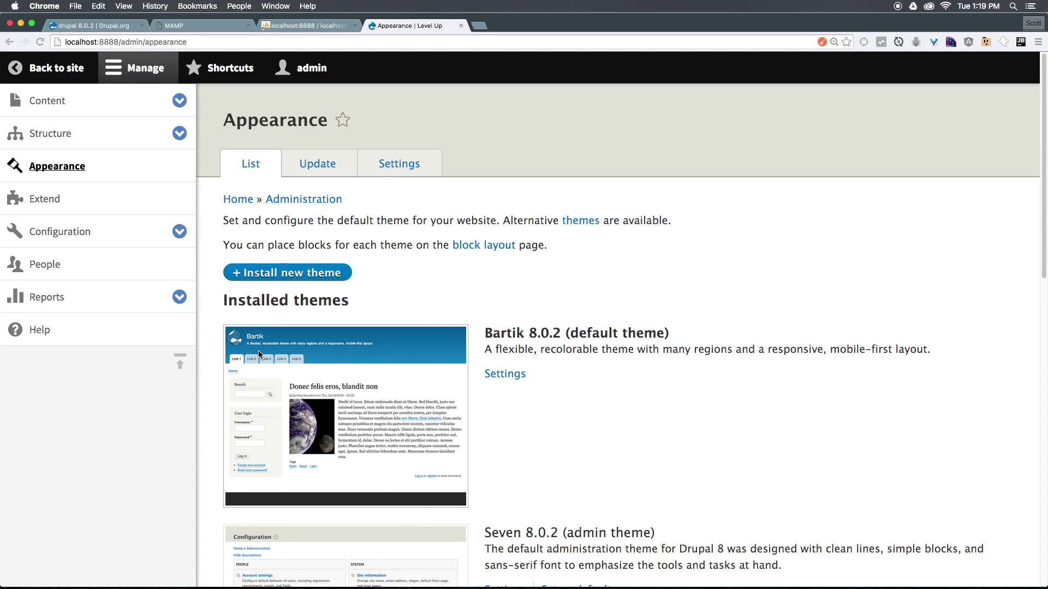
Open the Extend modules page, and expand then collapse the Configuration section.
click(57, 199)
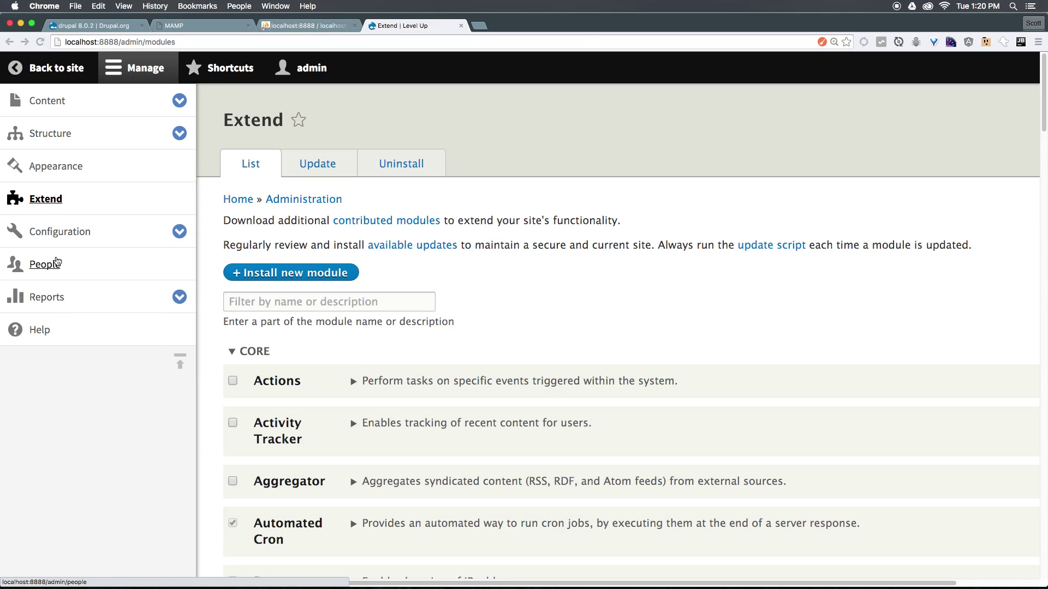
click(180, 231)
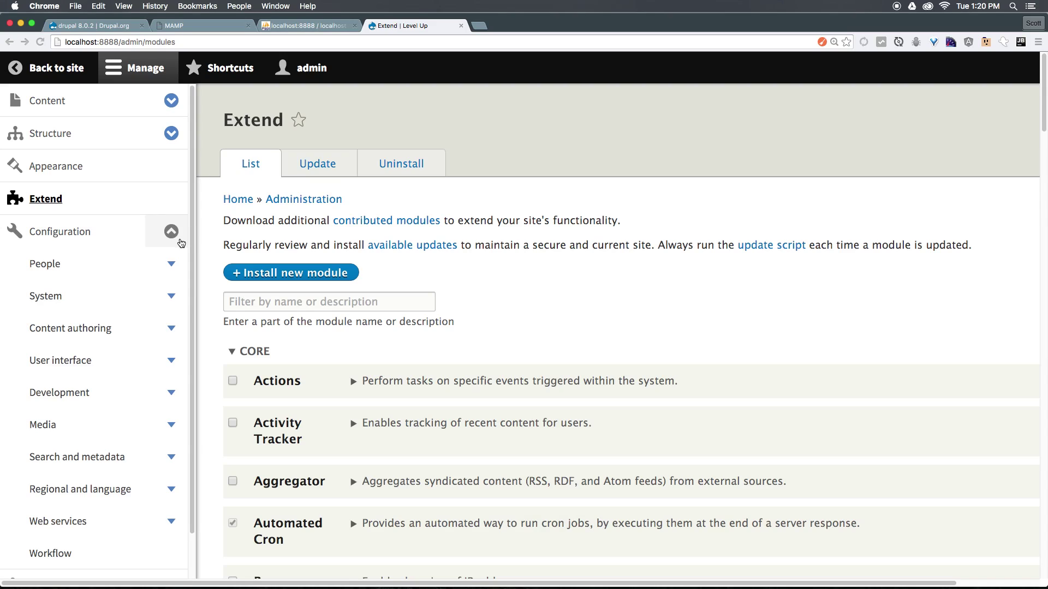
scroll(178, 316, down, 1)
scroll(164, 333, down, 5)
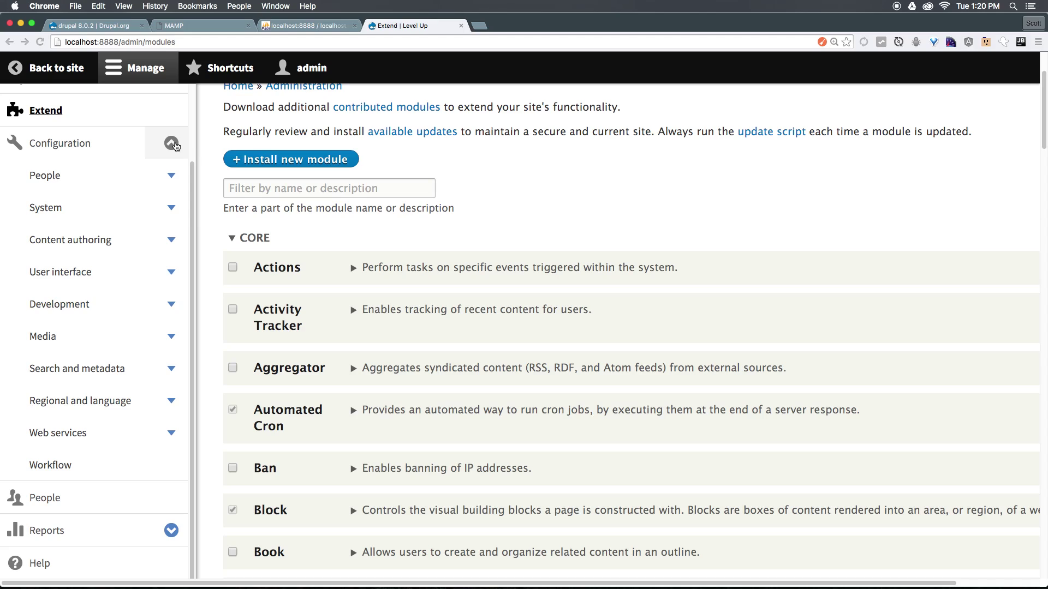
click(173, 144)
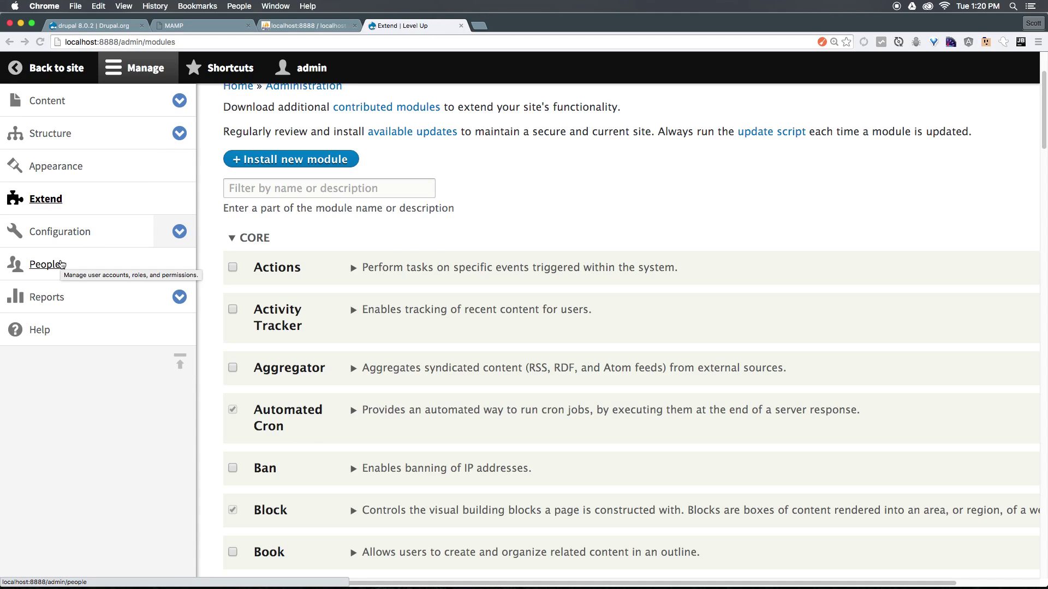
Expand the Reports section and scroll back to the top of the page.
click(179, 298)
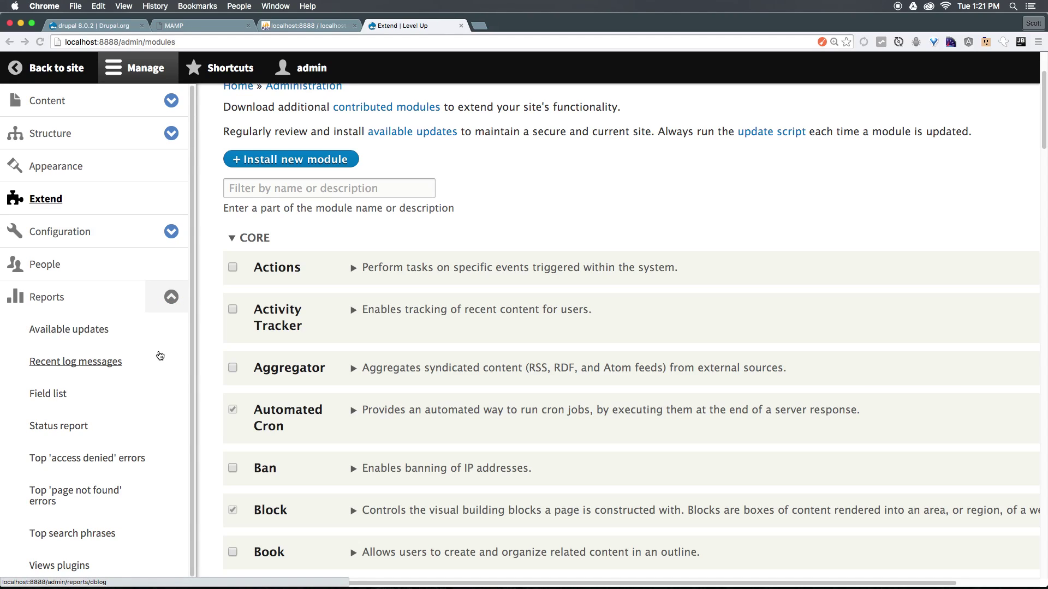
scroll(146, 381, down, 2)
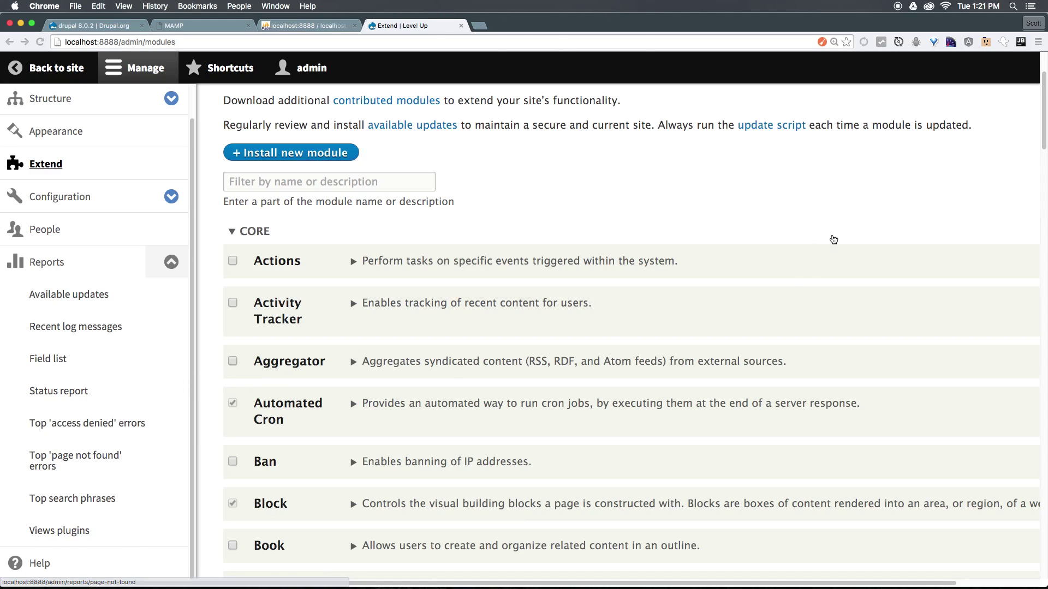
scroll(538, 382, up, 3)
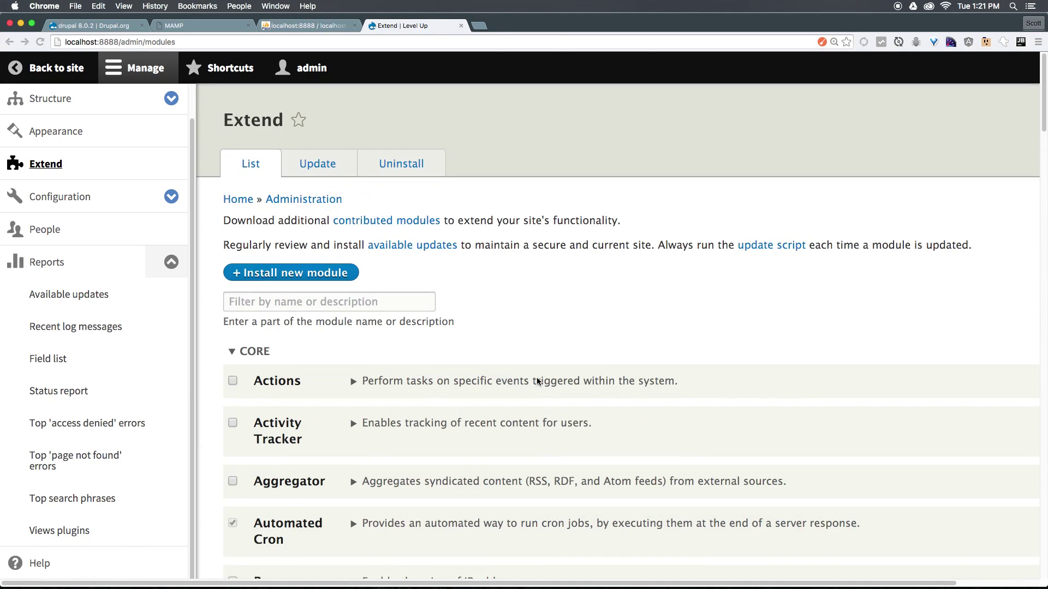
Star Extend as a shortcut and save the set ordered Add content, Extend, All content.
click(298, 121)
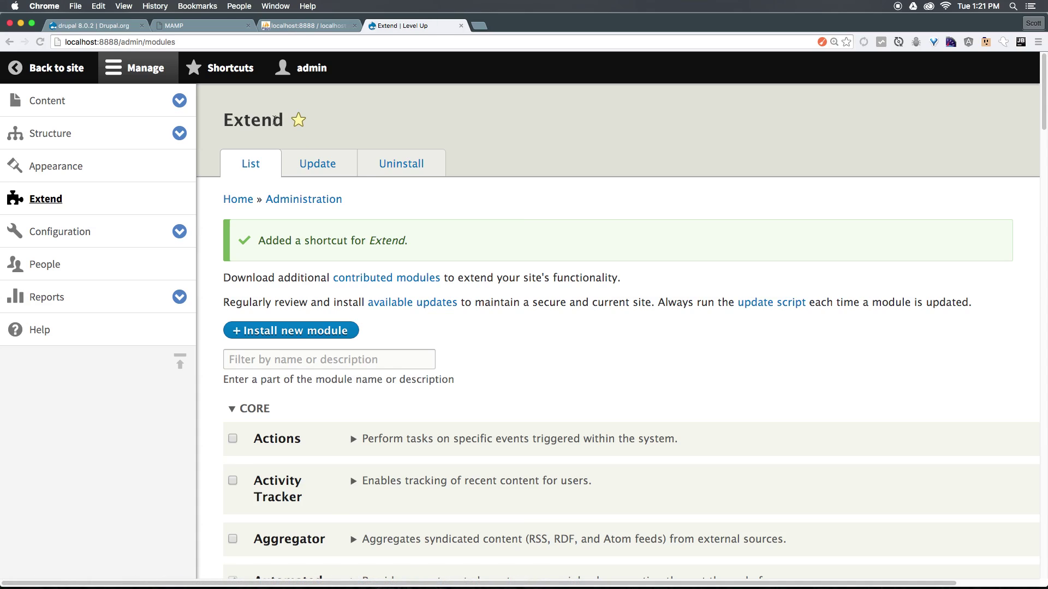
click(224, 68)
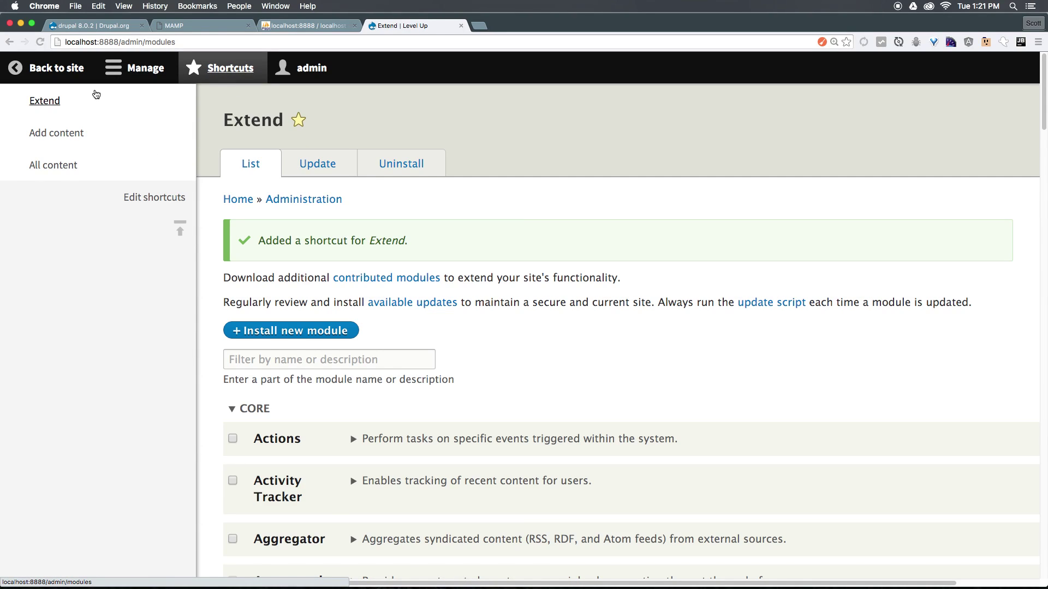
click(148, 197)
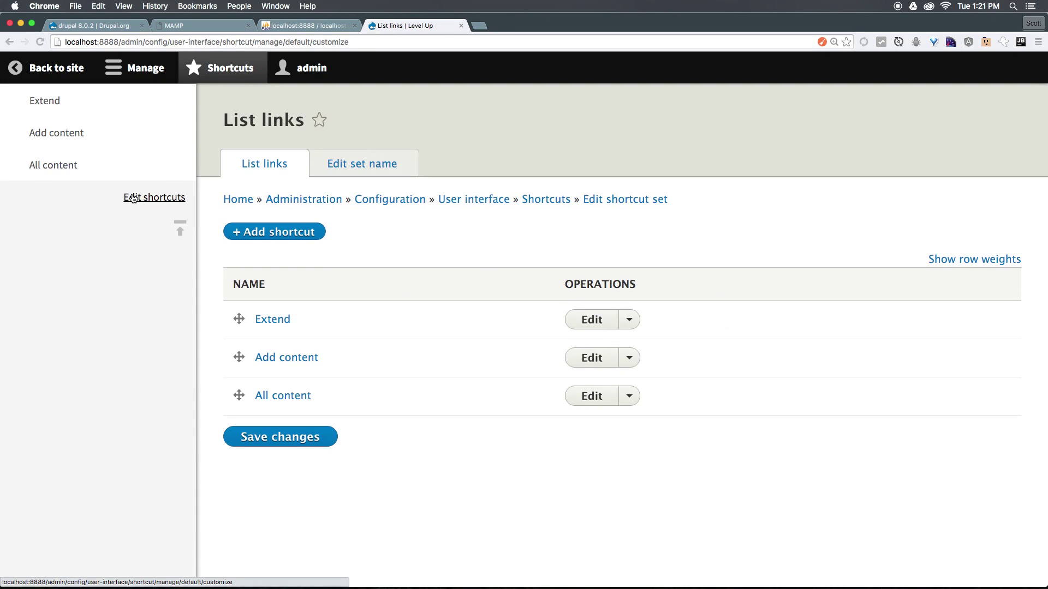
click(240, 326)
drag(240, 326, 244, 368)
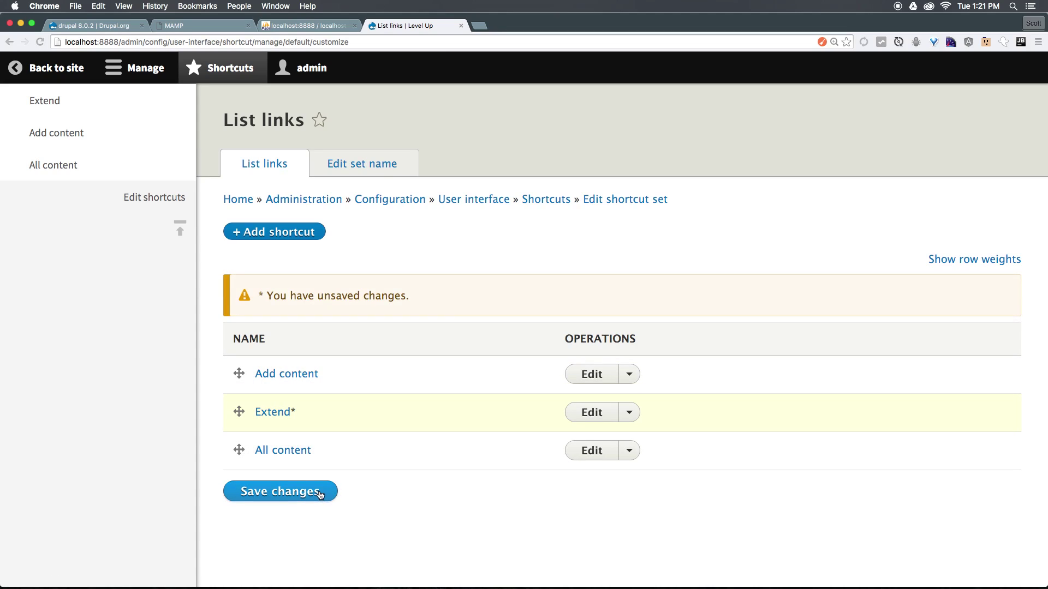
click(318, 492)
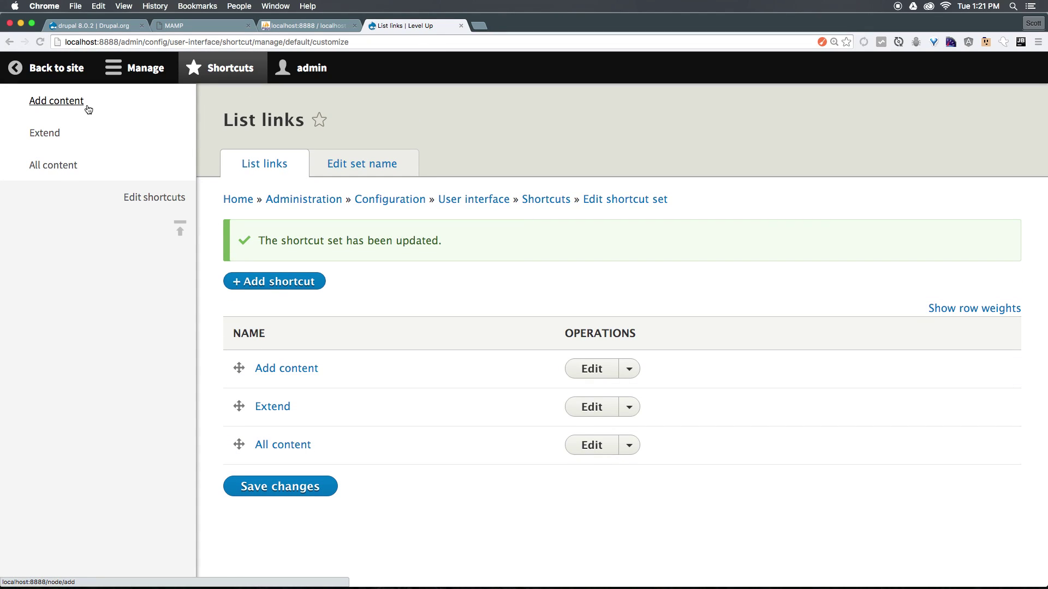
Go back to the Level Up front page and reopen the Manage menu in the sidebar.
click(55, 77)
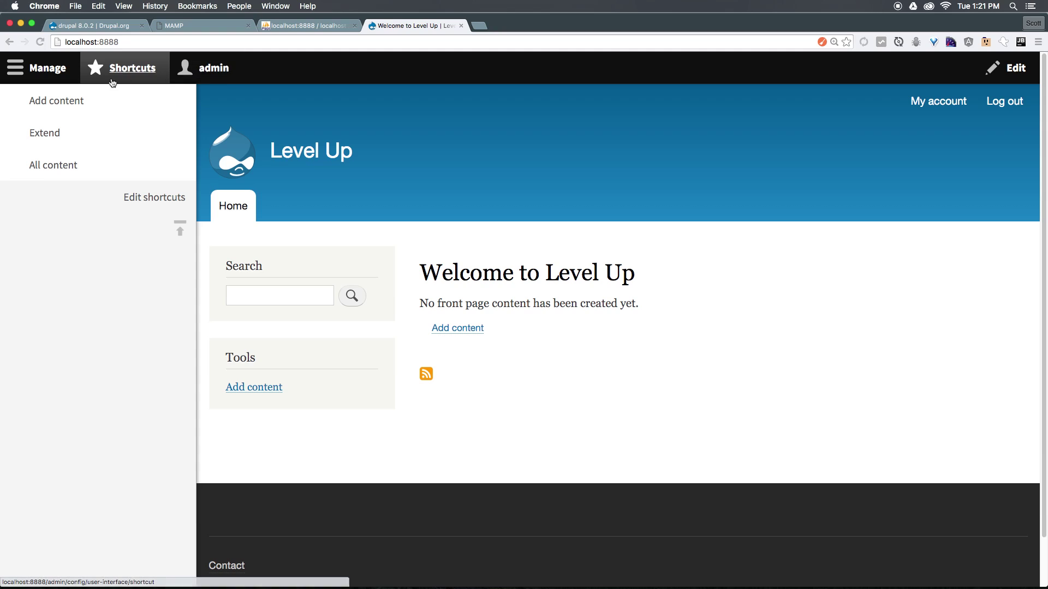
click(65, 68)
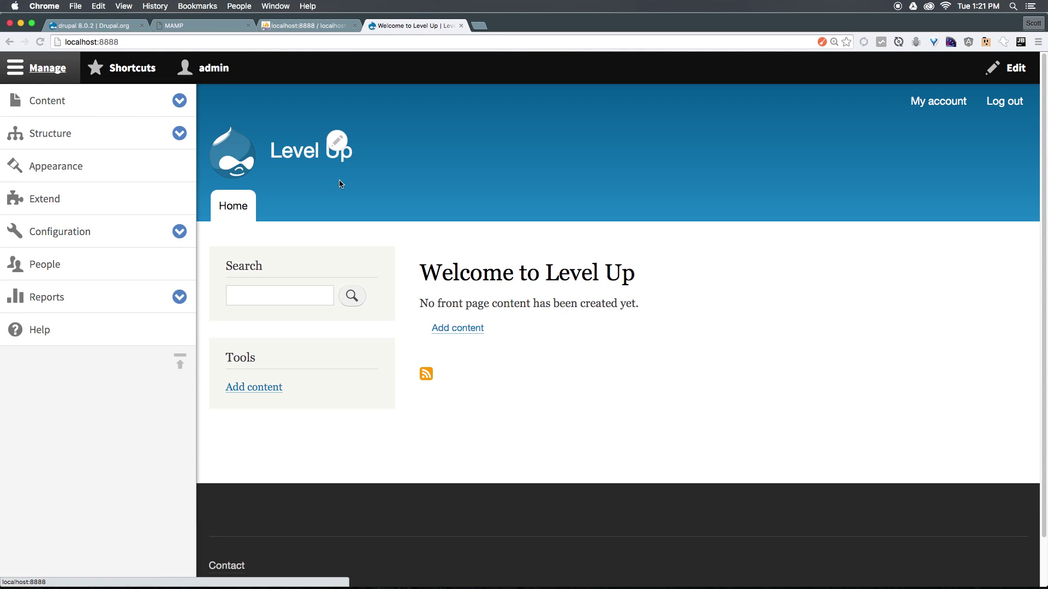